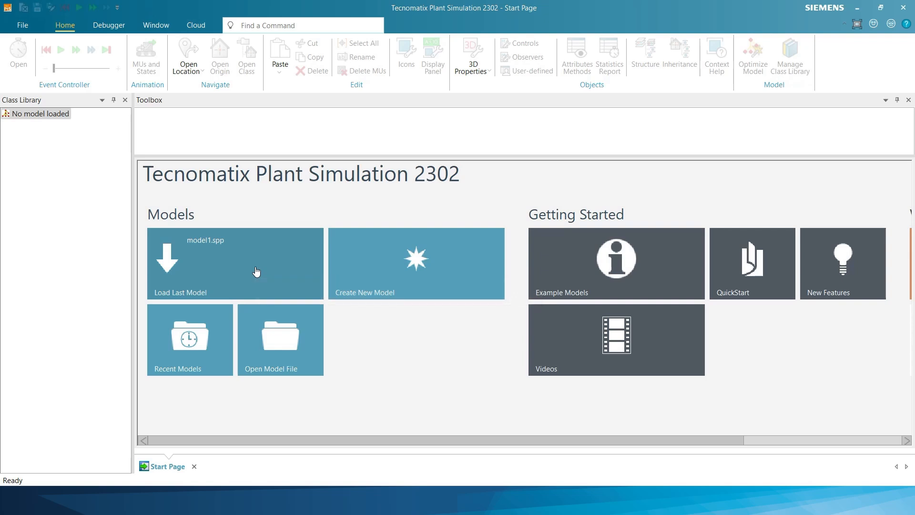
- Open the last model, model1.spp, maximize its 3D window and dismiss the outdated-libraries notice
{"action": "left_click", "coordinate": [256, 270]}
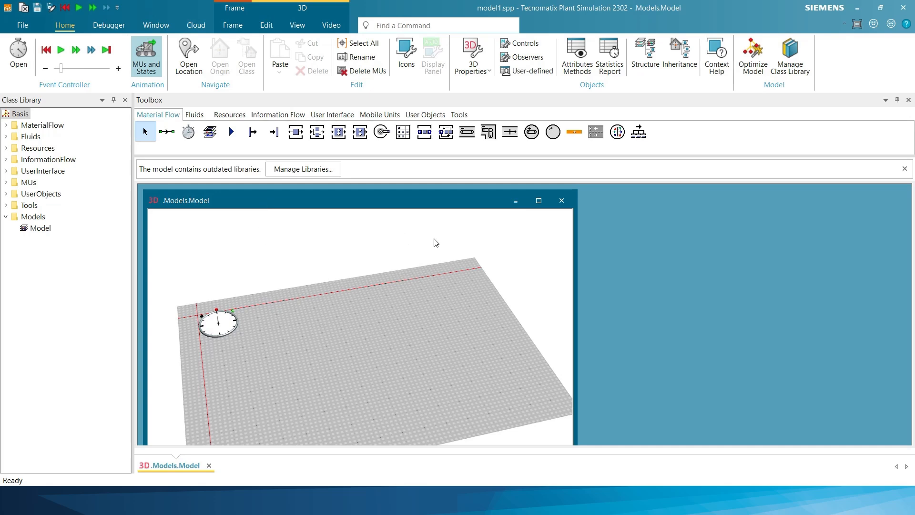
{"action": "left_click", "coordinate": [539, 200]}
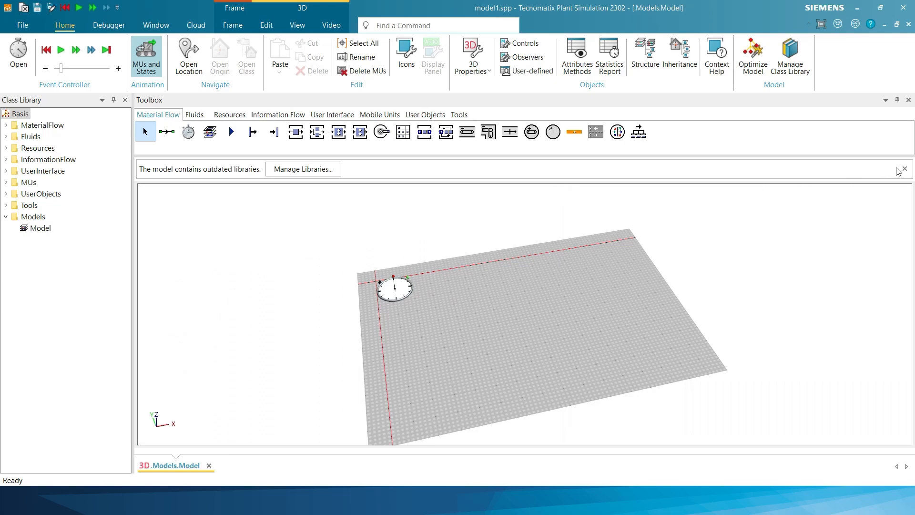
{"action": "left_click", "coordinate": [904, 169]}
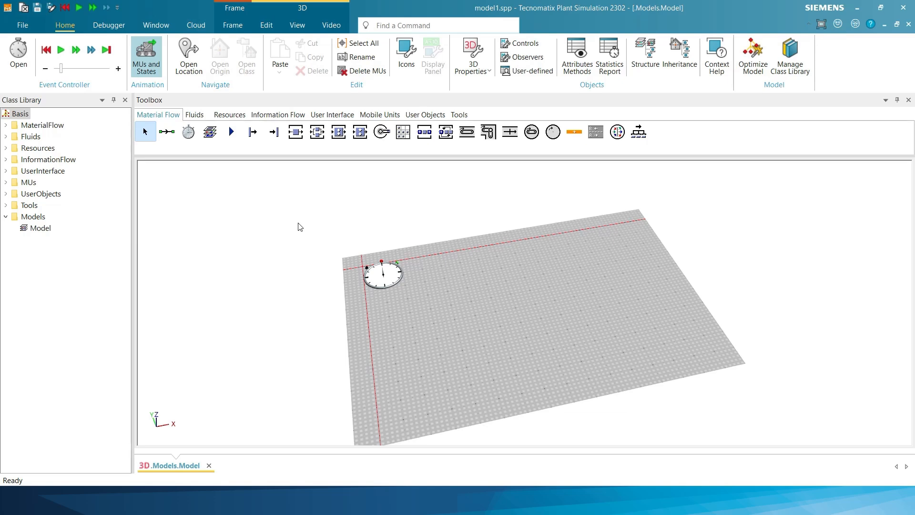
- Place a Source on the base plate below and right of the EventController in the top-down planning view
{"action": "left_click", "coordinate": [298, 26]}
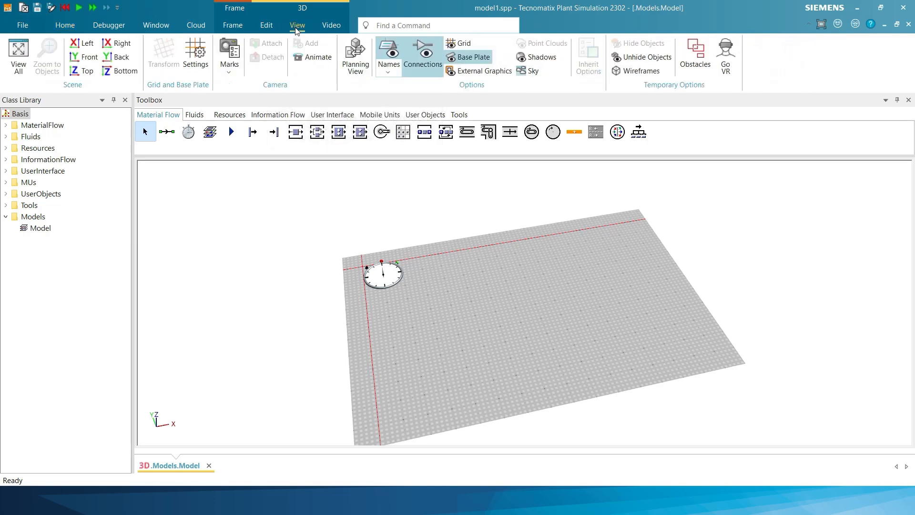
{"action": "left_click", "coordinate": [353, 52]}
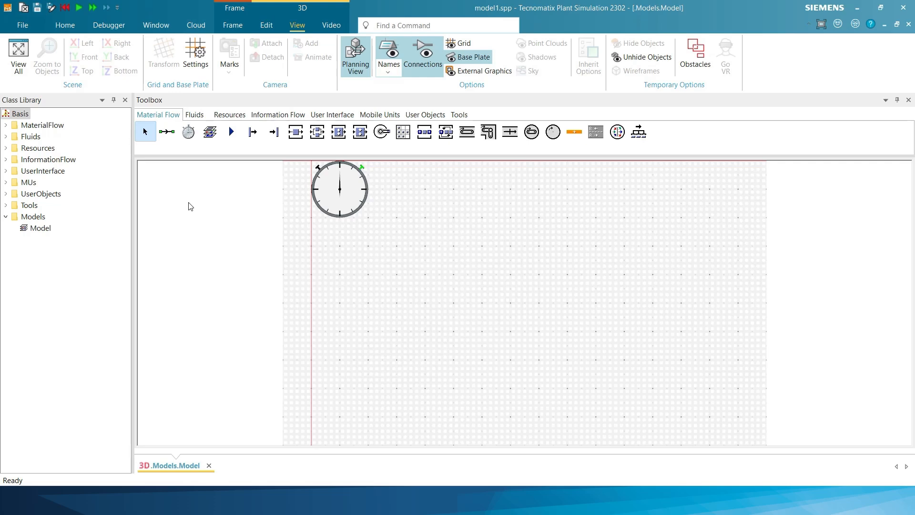
{"action": "left_click", "coordinate": [253, 133]}
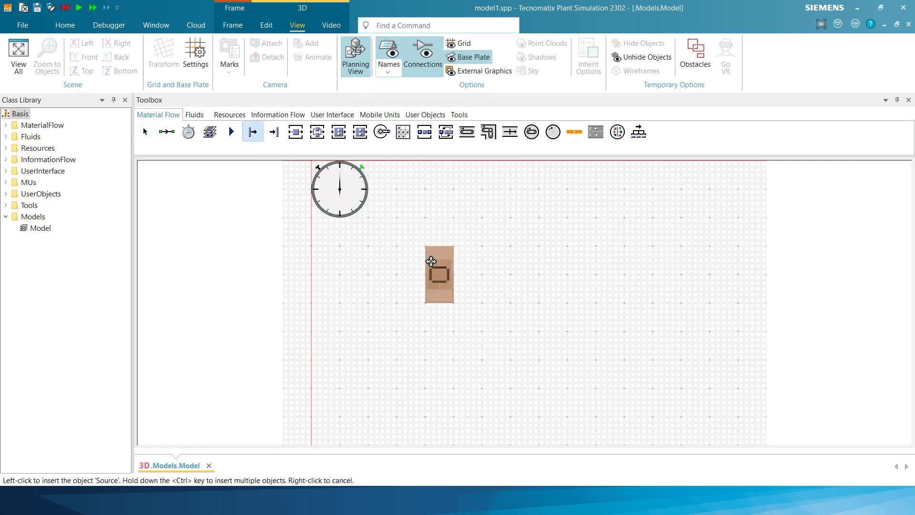
{"action": "left_click", "coordinate": [407, 261]}
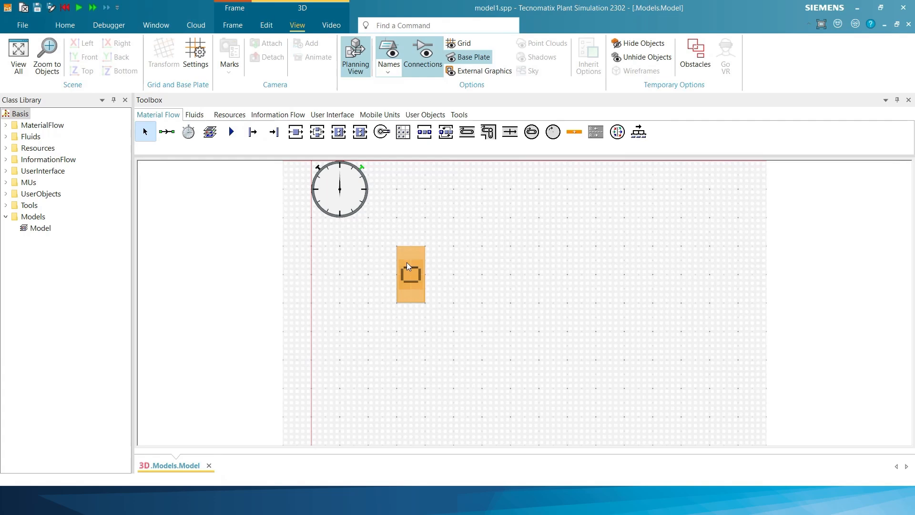
{"action": "left_click", "coordinate": [317, 266]}
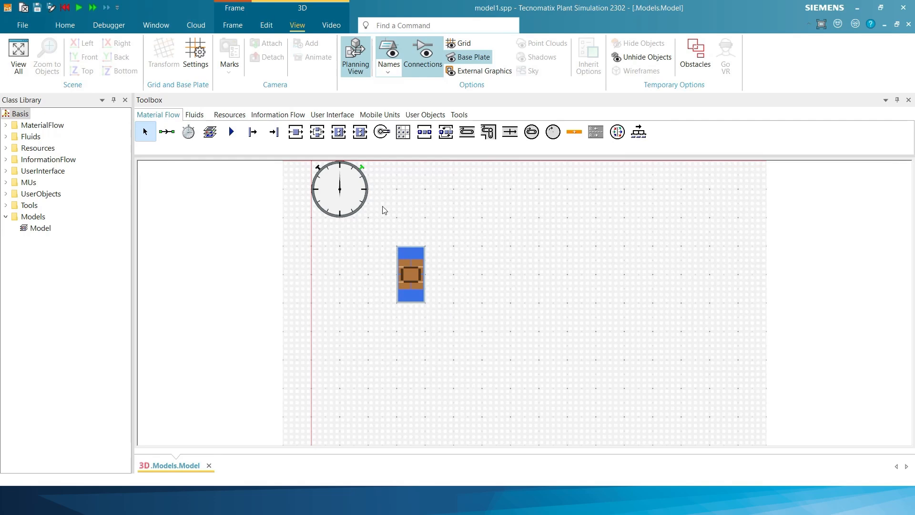
{"action": "left_click", "coordinate": [374, 114]}
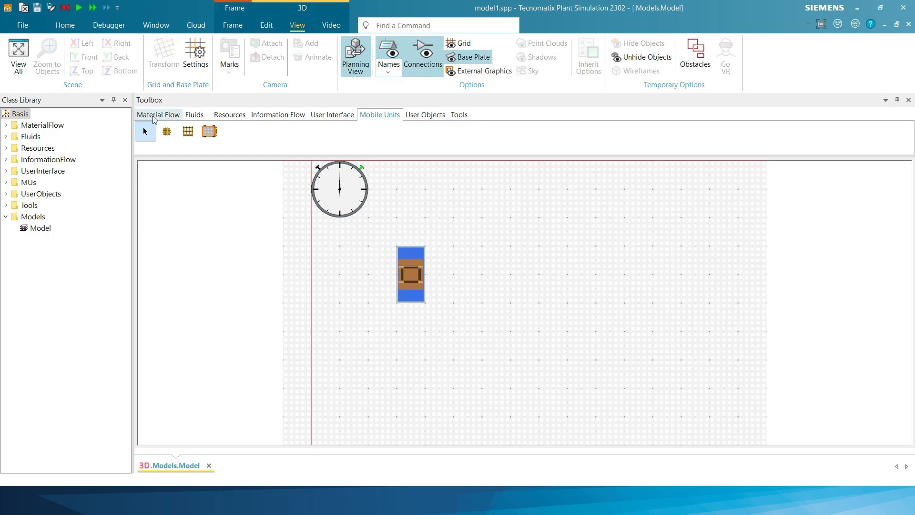
{"action": "left_click", "coordinate": [153, 116]}
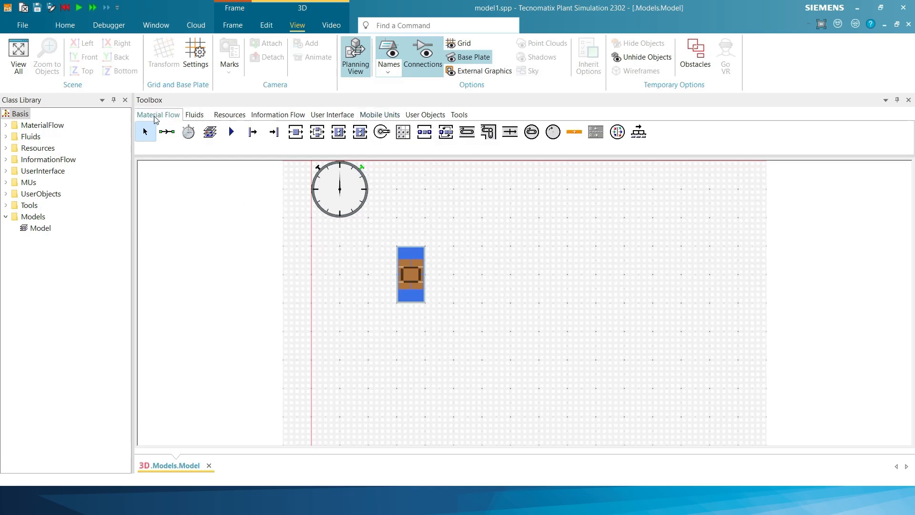
- Place four Stations in a horizontal row to the right of the Source, nudging the third one slightly left
{"action": "left_click", "coordinate": [295, 134]}
{"action": "left_click", "coordinate": [493, 277]}
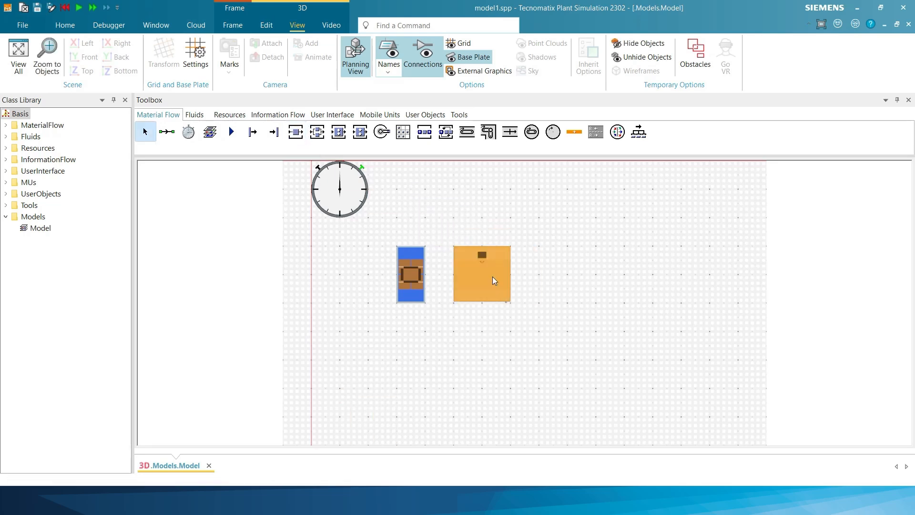
{"action": "left_click", "coordinate": [298, 135]}
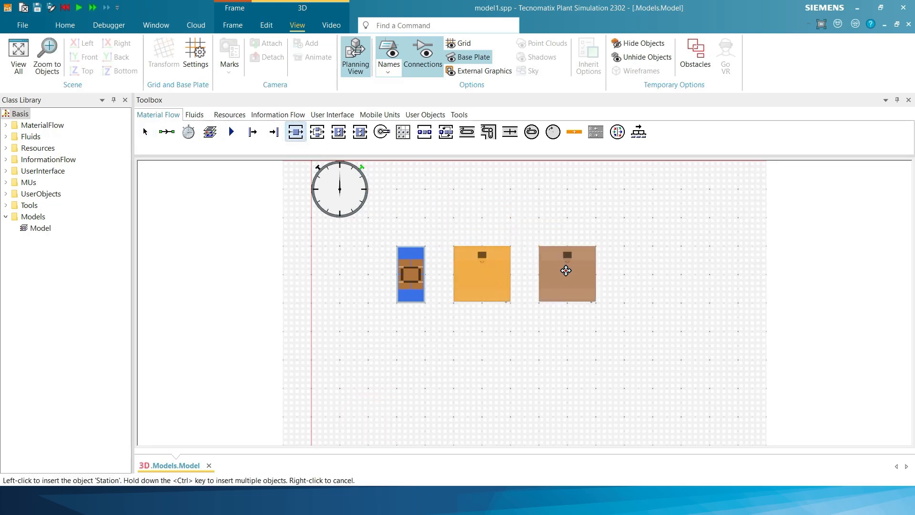
{"action": "left_click", "coordinate": [565, 270]}
{"action": "left_click", "coordinate": [295, 132]}
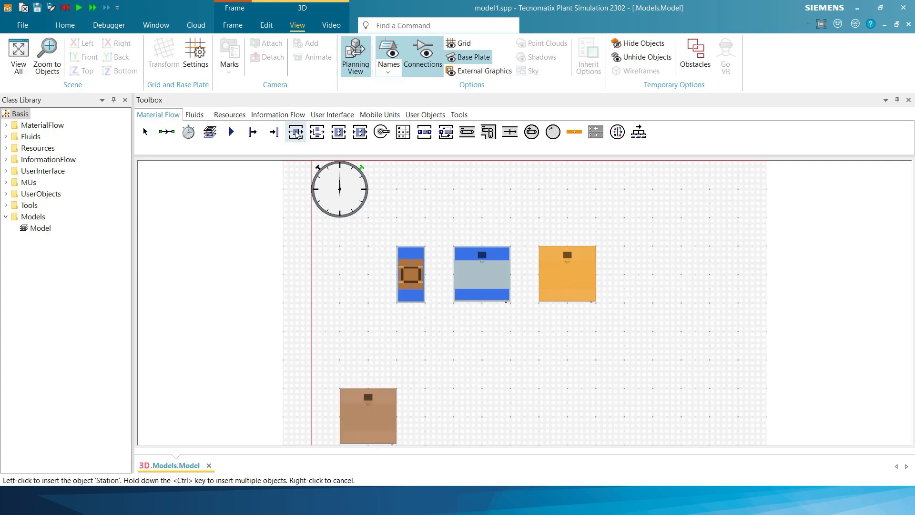
{"action": "left_click", "coordinate": [670, 276]}
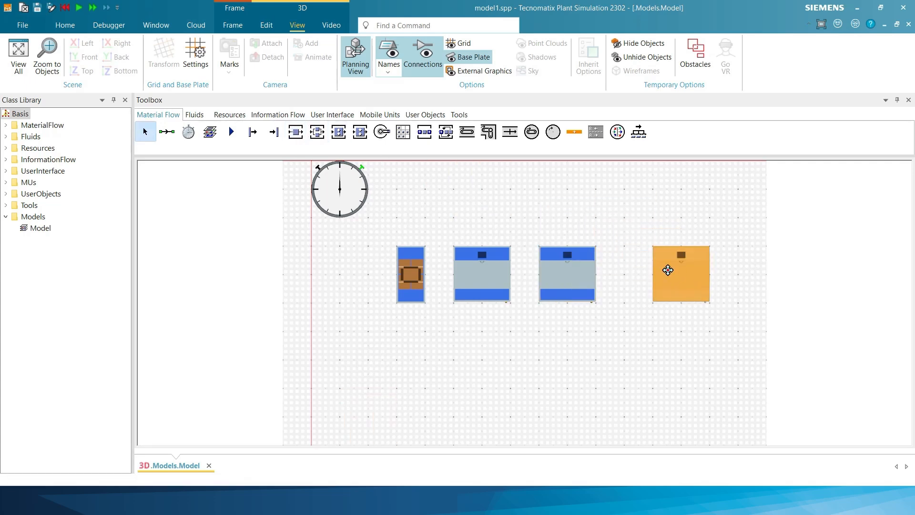
{"action": "left_click_drag", "start_coordinate": [668, 271], "coordinate": [657, 270]}
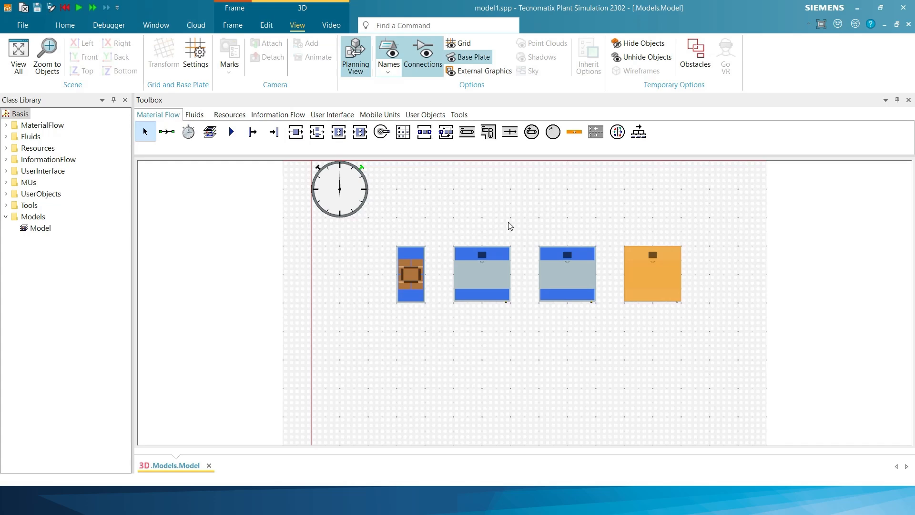
{"action": "left_click", "coordinate": [295, 132]}
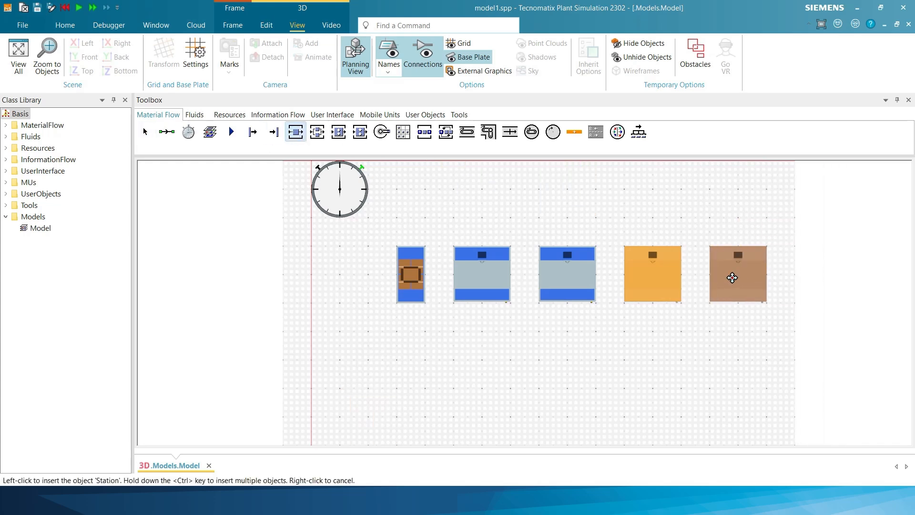
{"action": "left_click", "coordinate": [737, 274]}
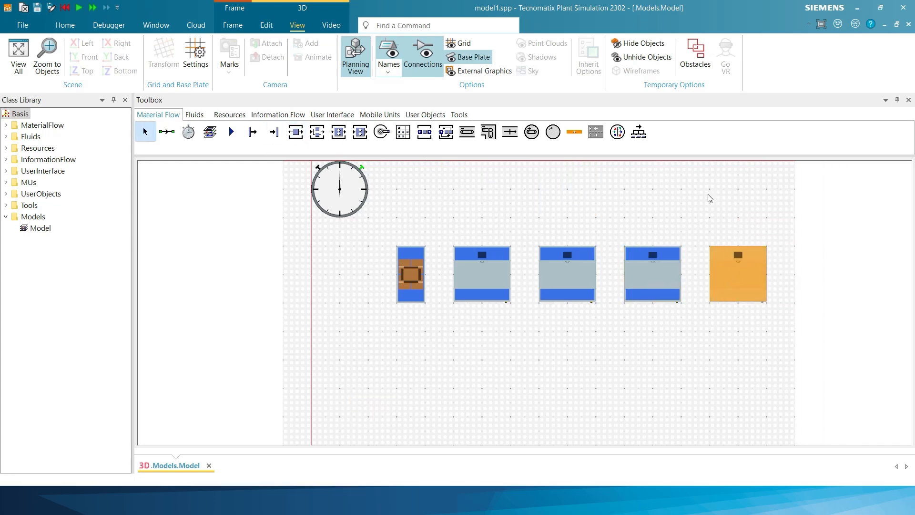
{"action": "left_click", "coordinate": [701, 204]}
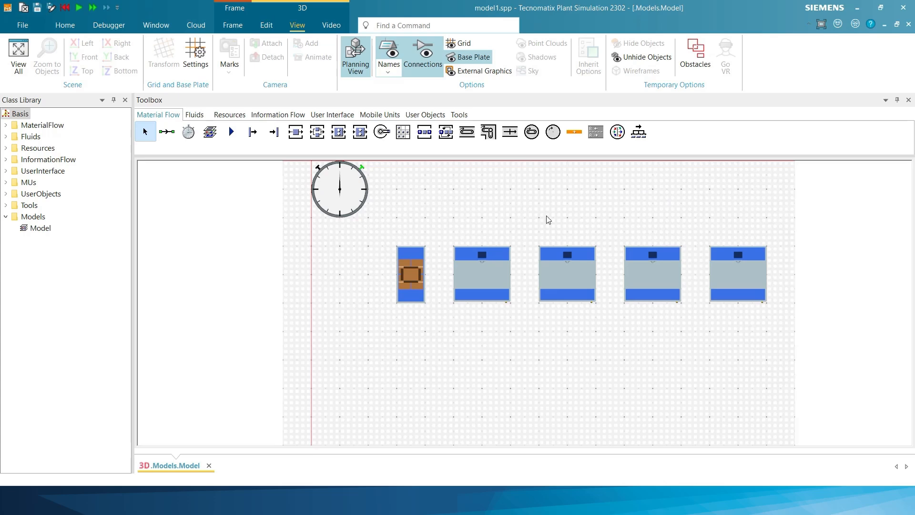
- Place a Drain at the right end of the row after the last Station
{"action": "left_click", "coordinate": [274, 134]}
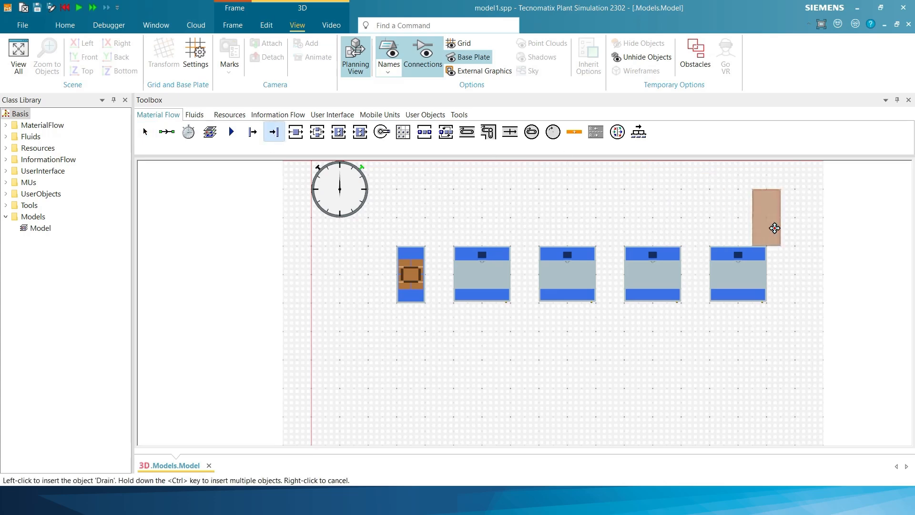
{"action": "left_click", "coordinate": [815, 276]}
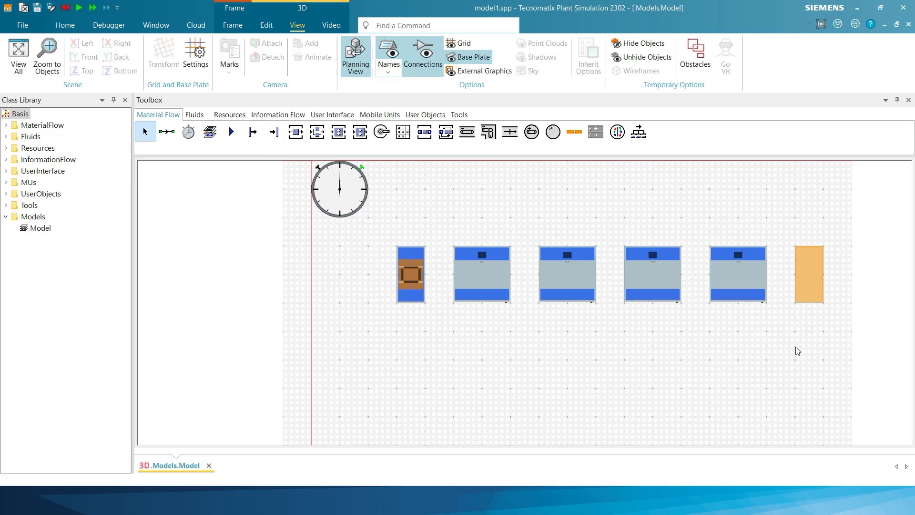
{"action": "left_click", "coordinate": [797, 351]}
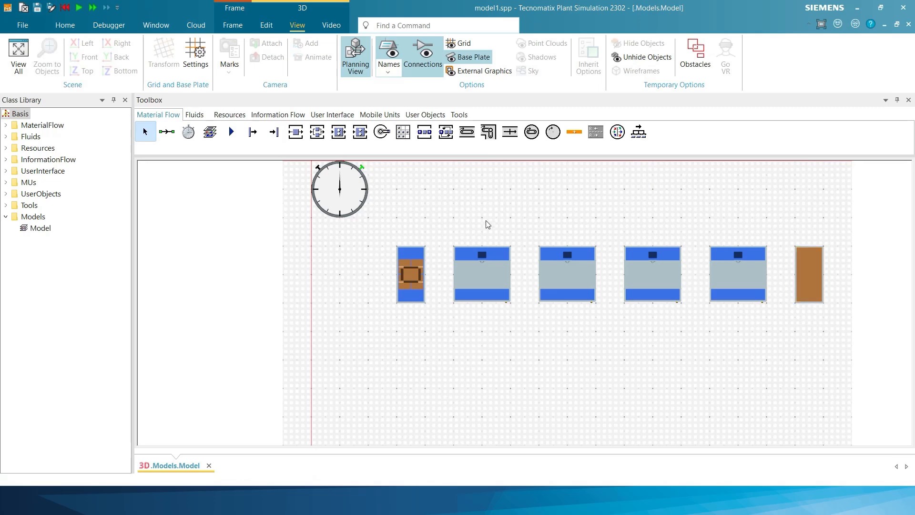
{"action": "left_click", "coordinate": [404, 265]}
{"action": "left_click", "coordinate": [809, 278]}
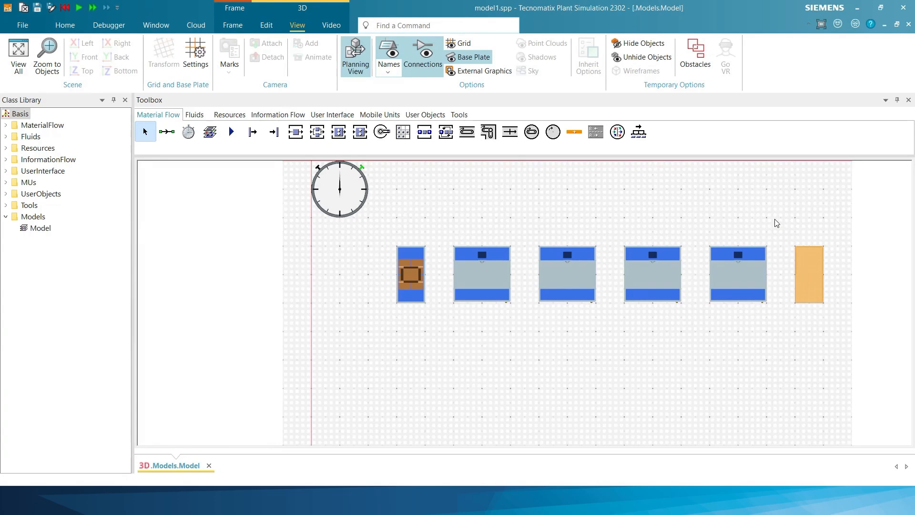
{"action": "left_click", "coordinate": [753, 216]}
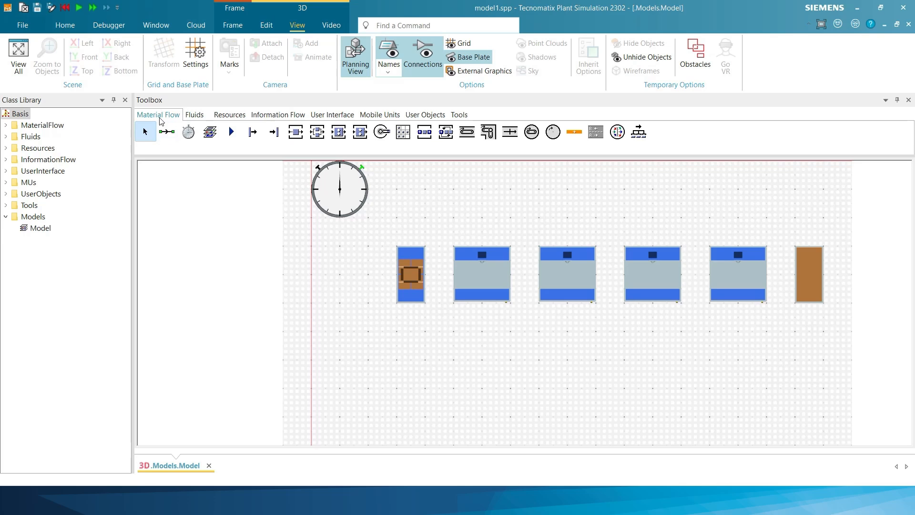
- Connect the Source through the four Stations to the Drain with Connectors in sequence
{"action": "left_click", "coordinate": [167, 132]}
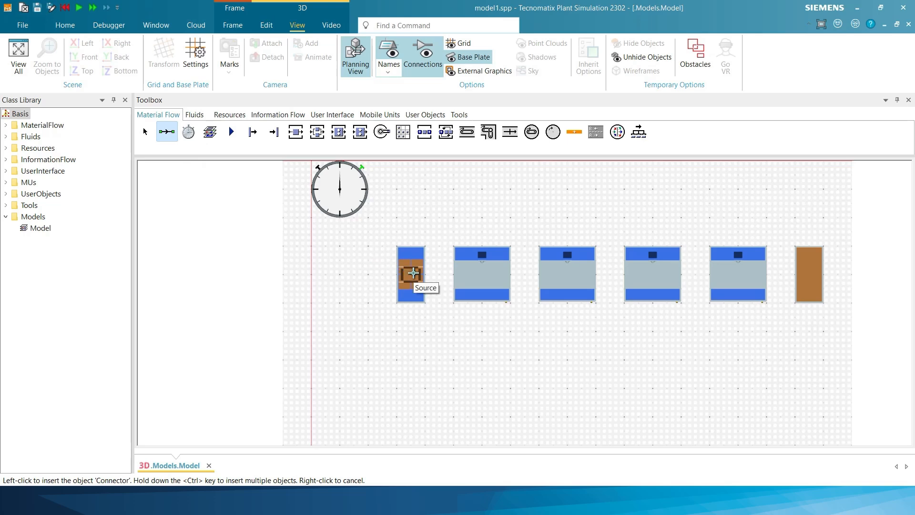
{"action": "left_click", "coordinate": [413, 273]}
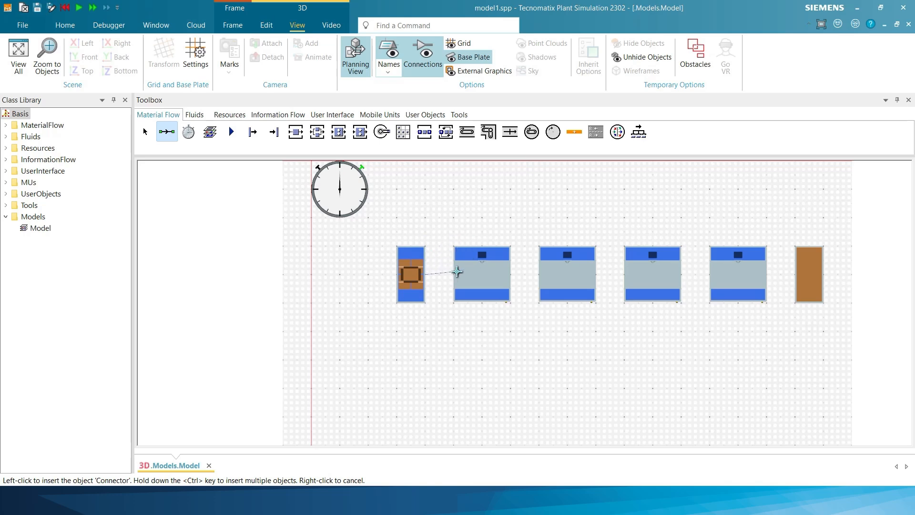
{"action": "left_click", "coordinate": [472, 274]}
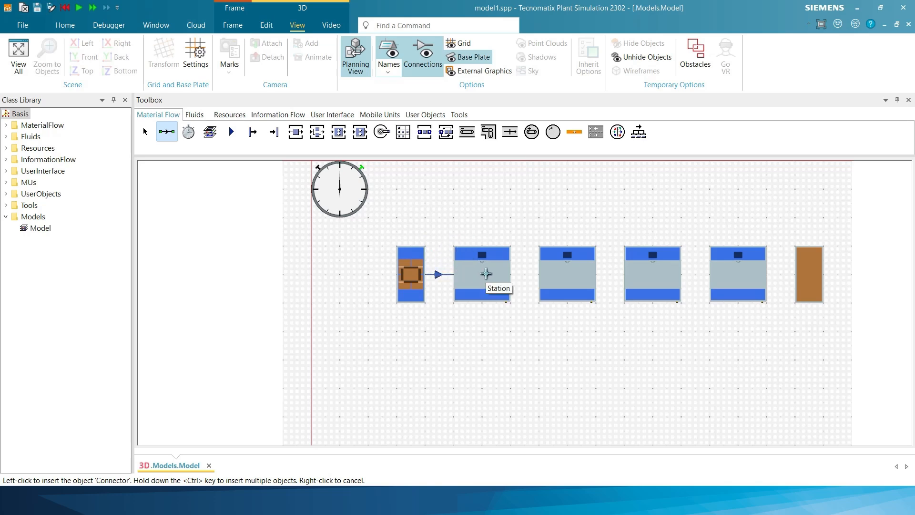
{"action": "left_click", "coordinate": [496, 274]}
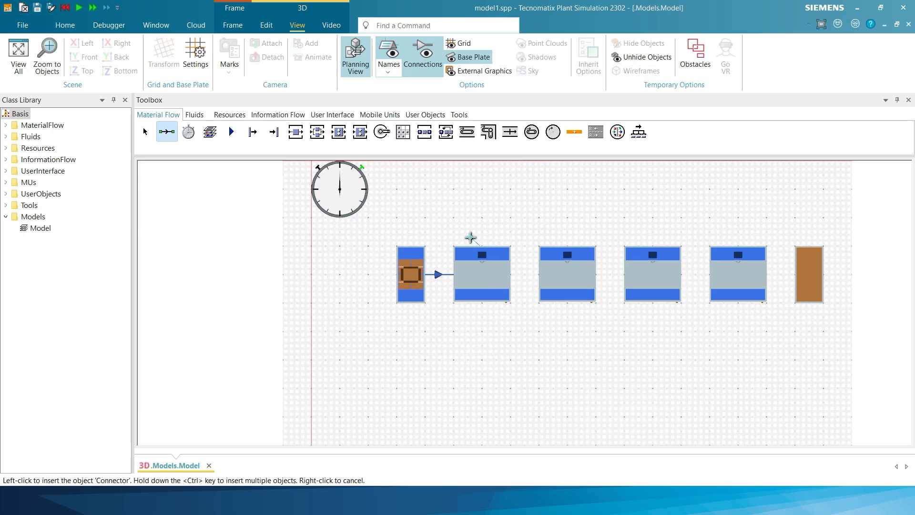
{"action": "left_click", "coordinate": [568, 273]}
{"action": "left_click", "coordinate": [583, 273]}
{"action": "left_click", "coordinate": [648, 272]}
{"action": "left_click", "coordinate": [670, 272]}
{"action": "left_click", "coordinate": [723, 268]}
{"action": "left_click", "coordinate": [758, 270]}
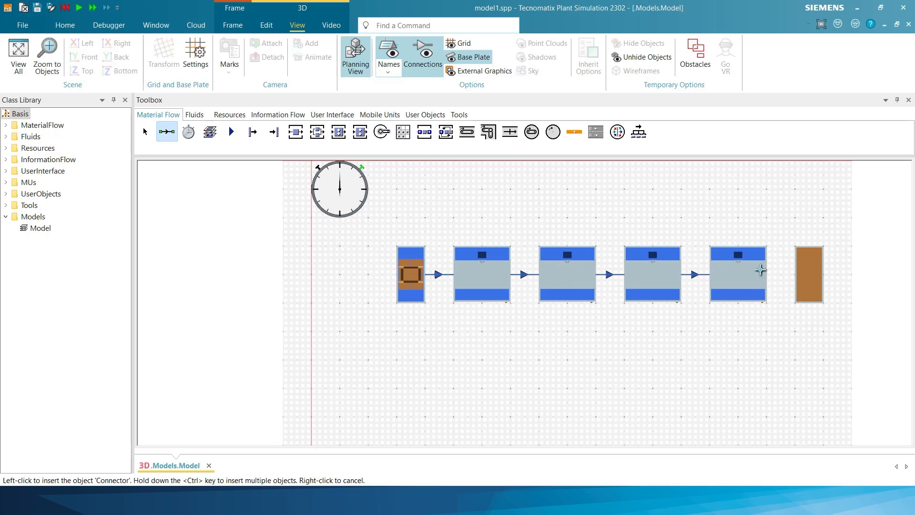
{"action": "left_click", "coordinate": [803, 269]}
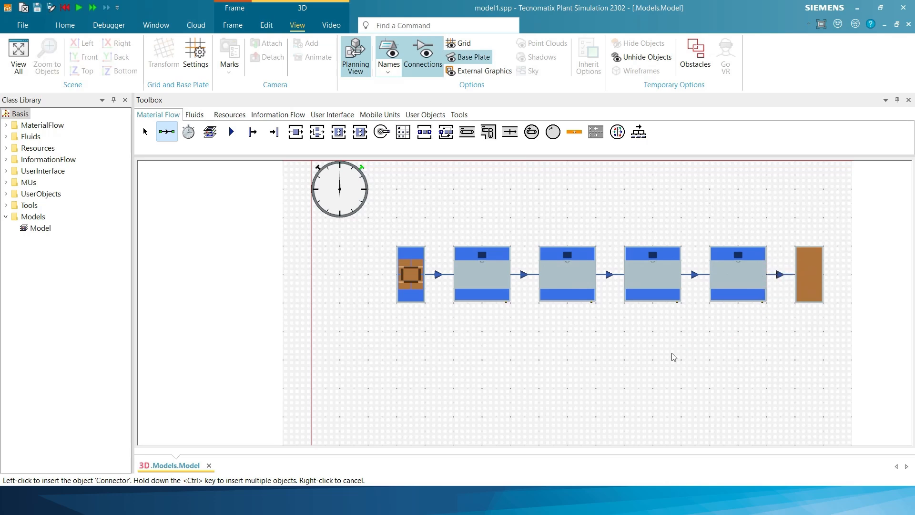
{"action": "right_click", "coordinate": [639, 347]}
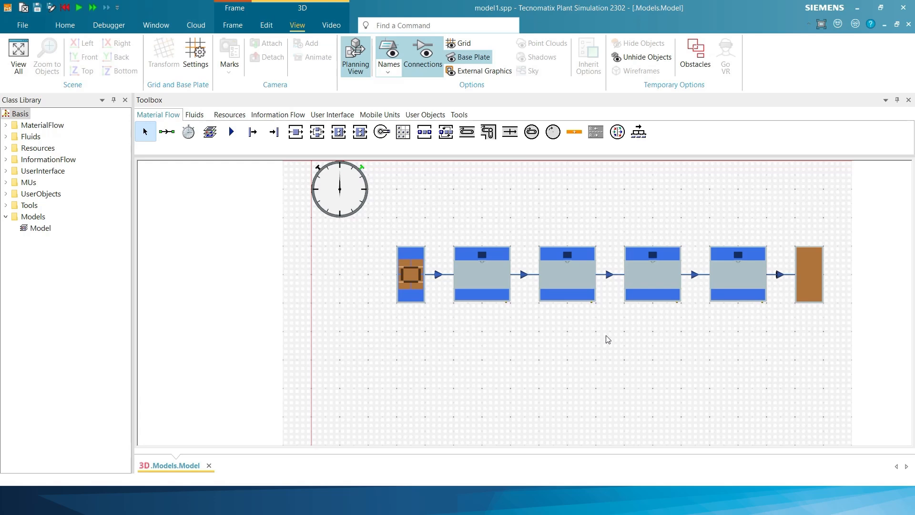
- Return to the 3D view, open the EventController and start the simulation run
{"action": "key", "text": "v"}
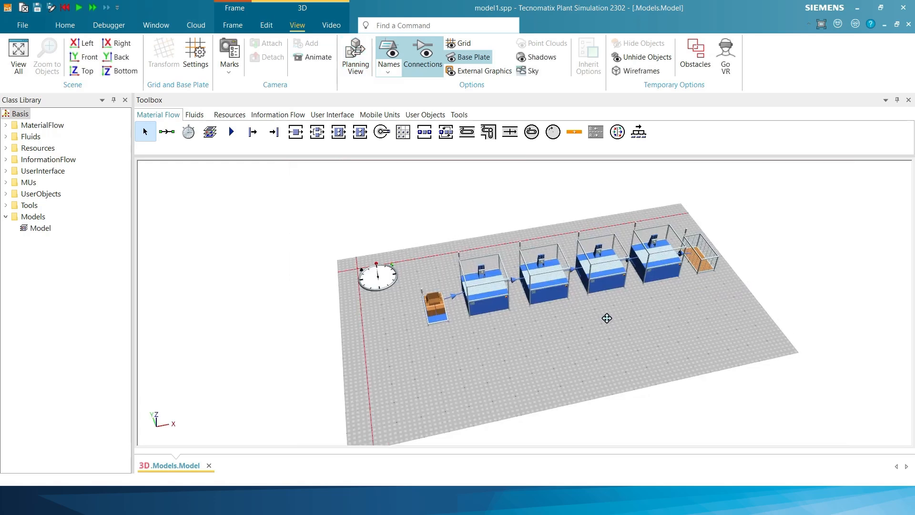
{"action": "left_click_drag", "start_coordinate": [611, 318], "coordinate": [549, 340]}
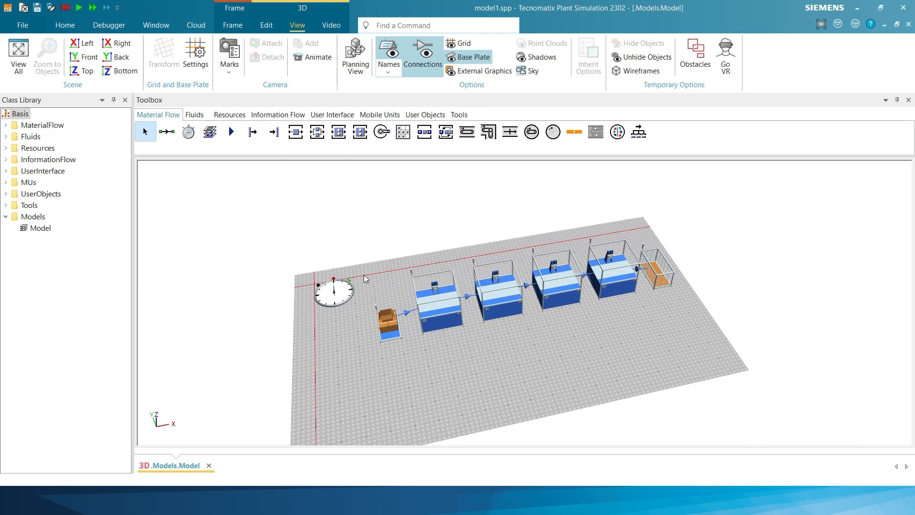
{"action": "double_click", "coordinate": [339, 290]}
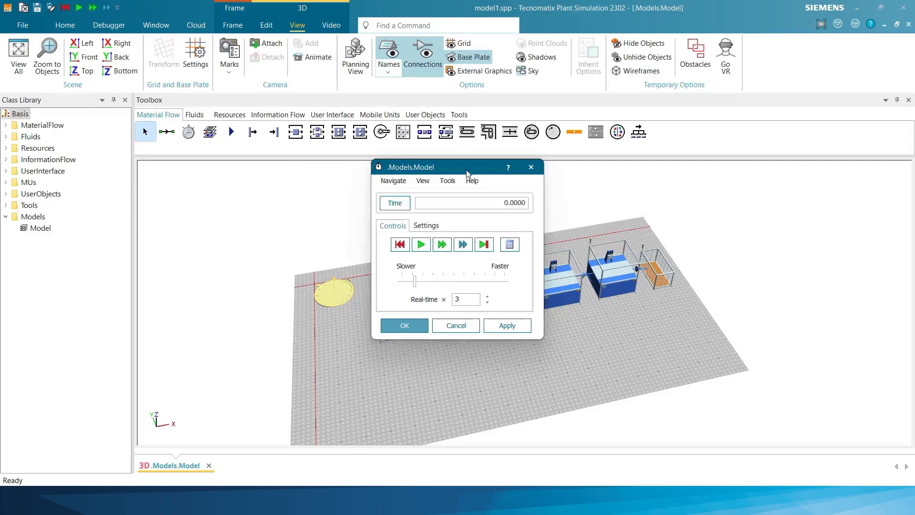
{"action": "left_click_drag", "start_coordinate": [467, 173], "coordinate": [212, 202]}
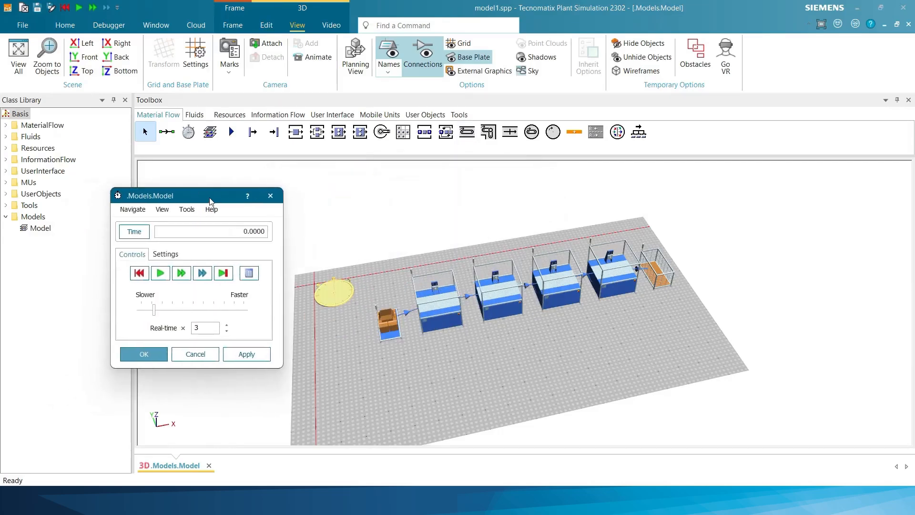
{"action": "left_click", "coordinate": [167, 270]}
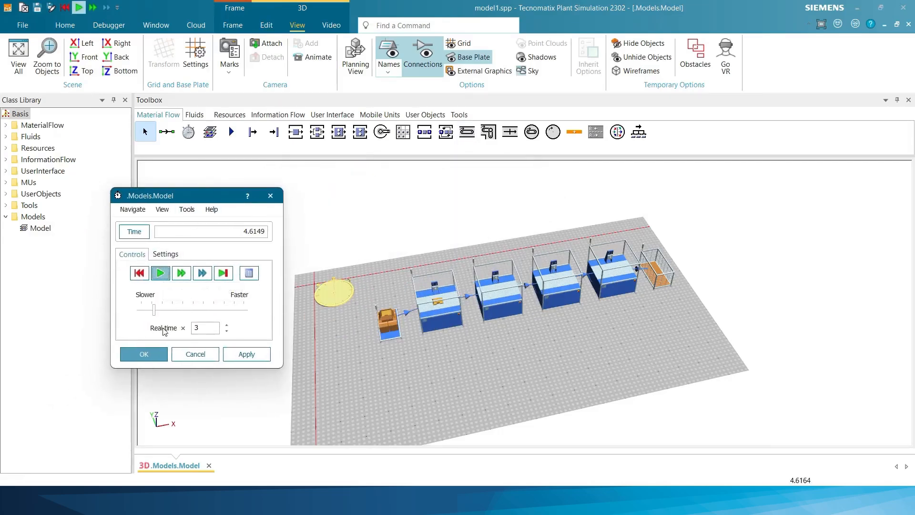
- Zoom in and out on the production line to watch parts flow through the running simulation
{"action": "double_click", "coordinate": [199, 328]}
{"action": "scroll", "coordinate": [608, 318], "scroll_direction": "up", "scroll_amount": 2}
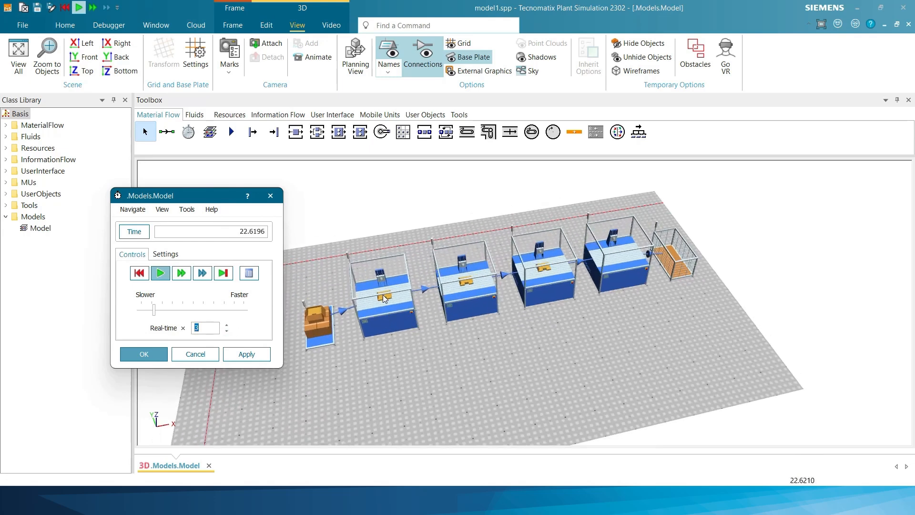
{"action": "scroll", "coordinate": [339, 384], "scroll_direction": "up", "scroll_amount": 2}
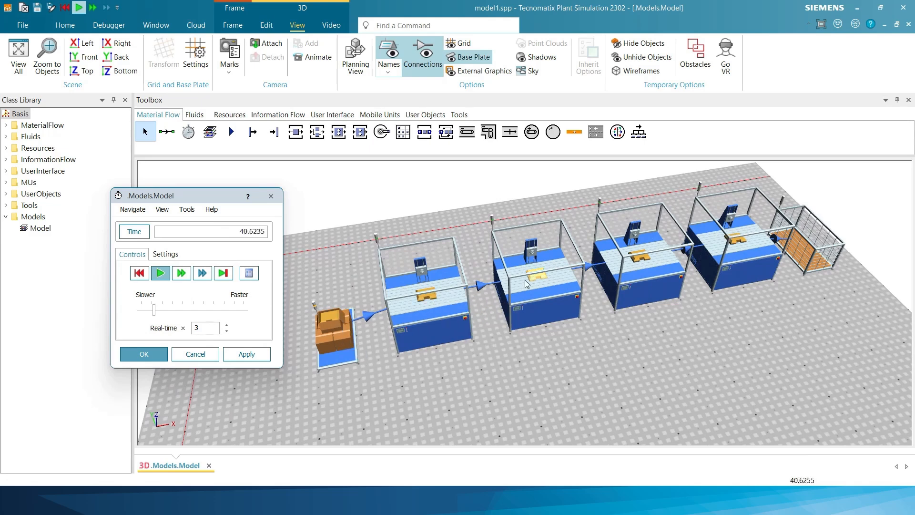
{"action": "scroll", "coordinate": [663, 280], "scroll_direction": "down", "scroll_amount": 2}
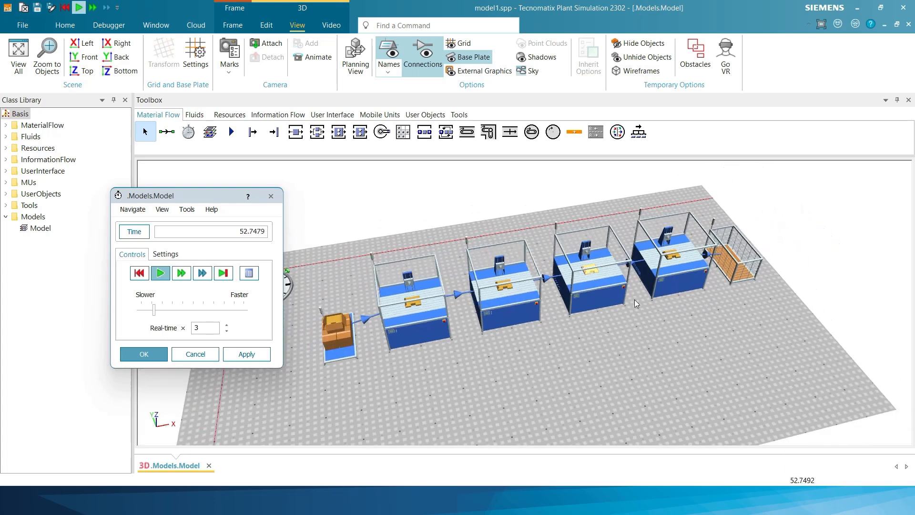
{"action": "left_click", "coordinate": [674, 356]}
{"action": "scroll", "coordinate": [634, 333], "scroll_direction": "down", "scroll_amount": 2}
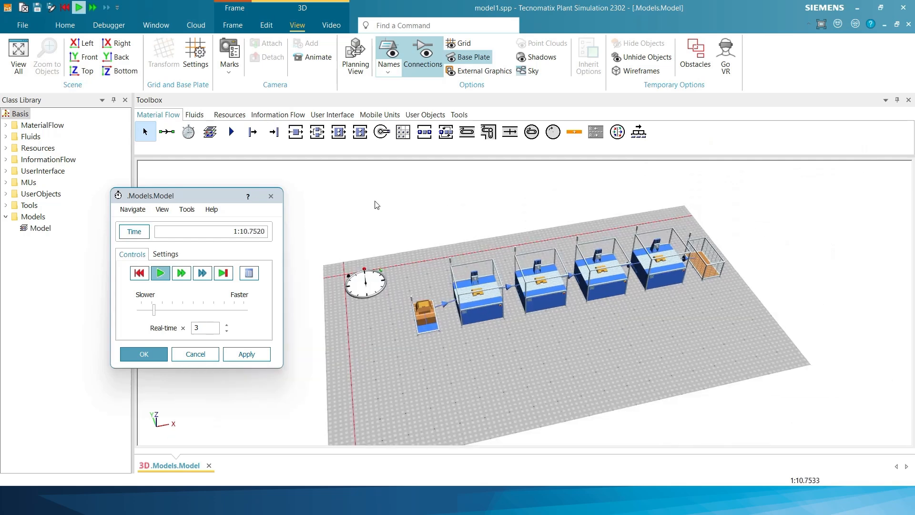
- Insert a Chart object from the User Interface toolbox above the second Station
{"action": "left_click", "coordinate": [288, 117]}
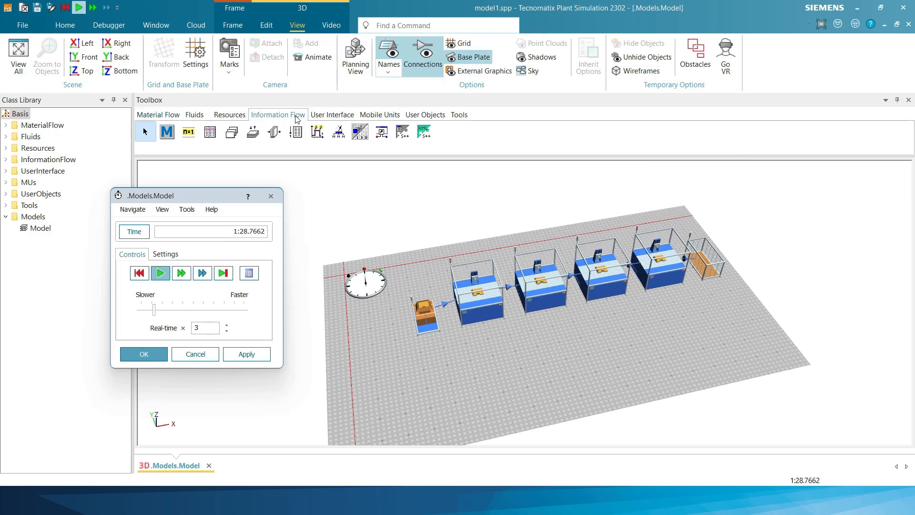
{"action": "left_click", "coordinate": [317, 116]}
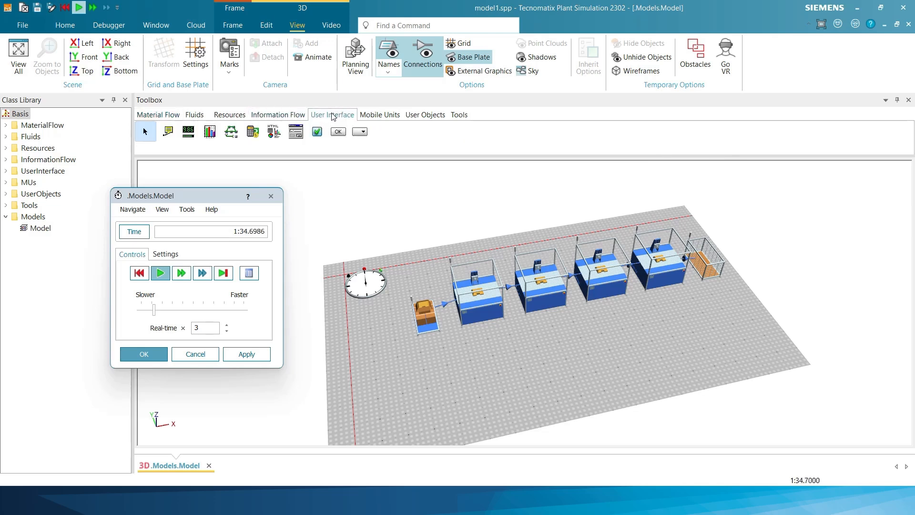
{"action": "left_click", "coordinate": [210, 133]}
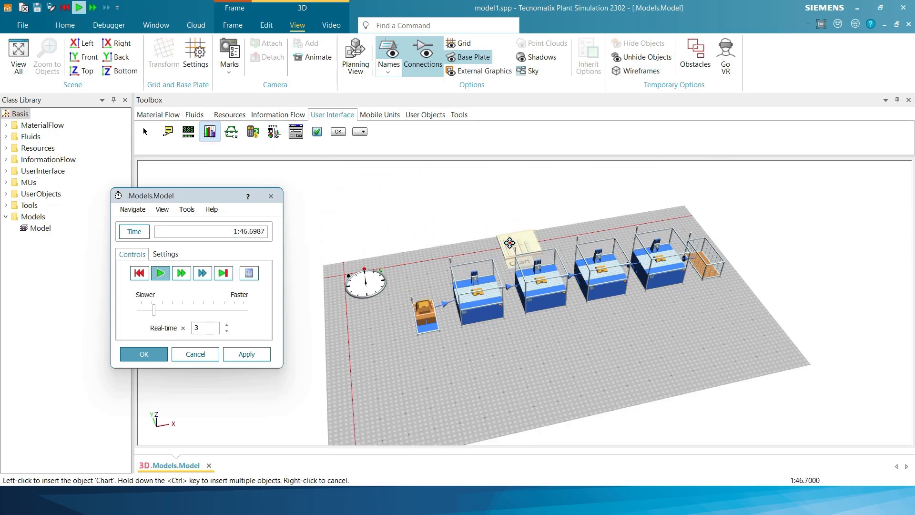
{"action": "left_click", "coordinate": [527, 237]}
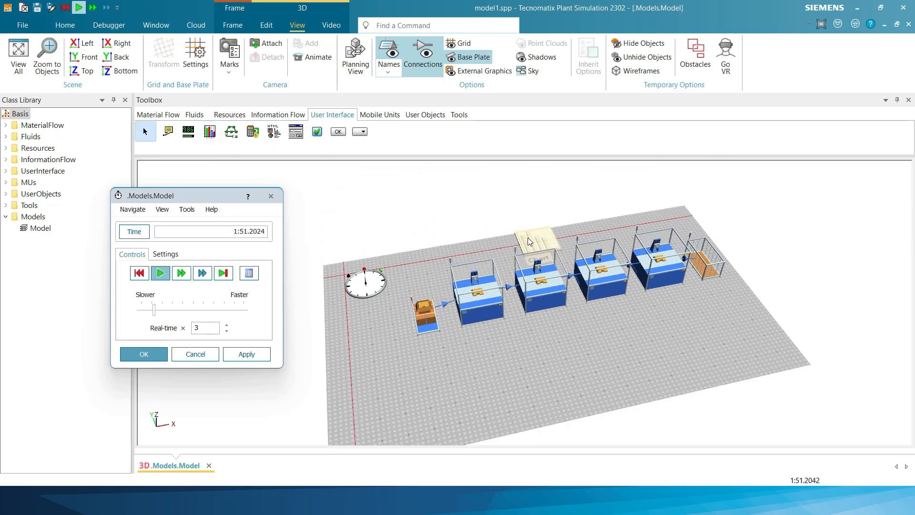
{"action": "left_click", "coordinate": [673, 364]}
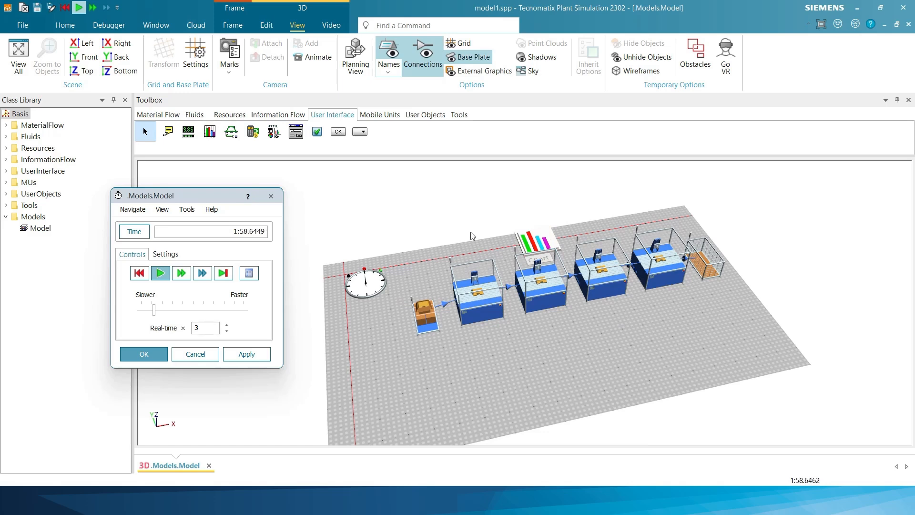
- Switch to a top-down view, select all four Stations and drop them onto the Chart as Resource Statistics
{"action": "left_click_drag", "start_coordinate": [470, 232], "coordinate": [432, 234]}
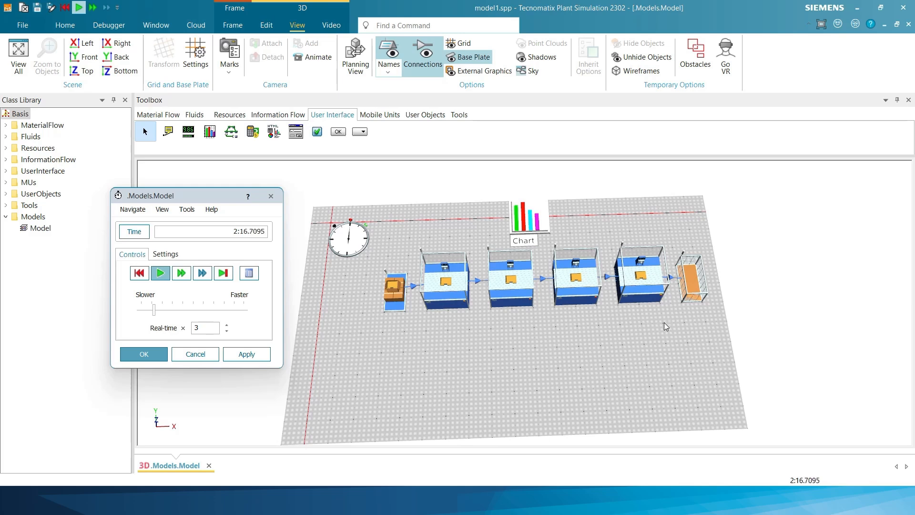
{"action": "left_click_drag", "start_coordinate": [543, 328], "coordinate": [445, 255]}
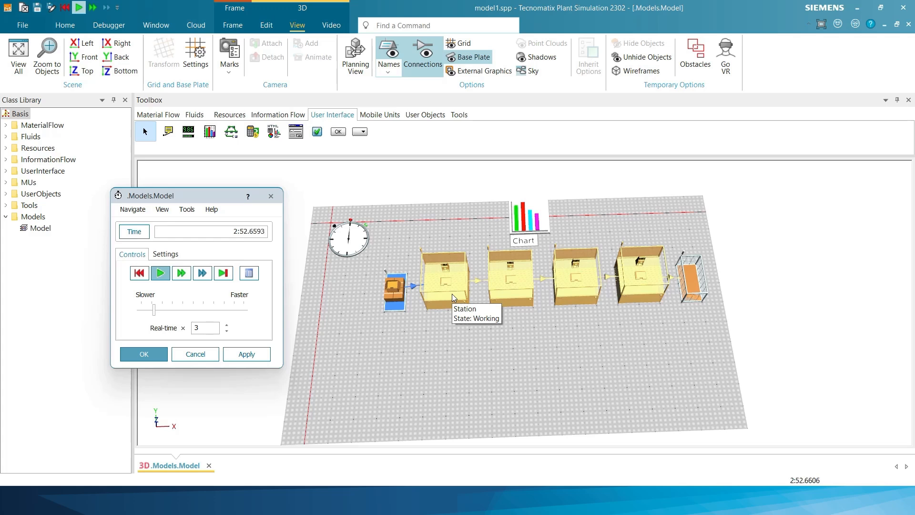
{"action": "left_click_drag", "start_coordinate": [451, 294], "coordinate": [530, 221]}
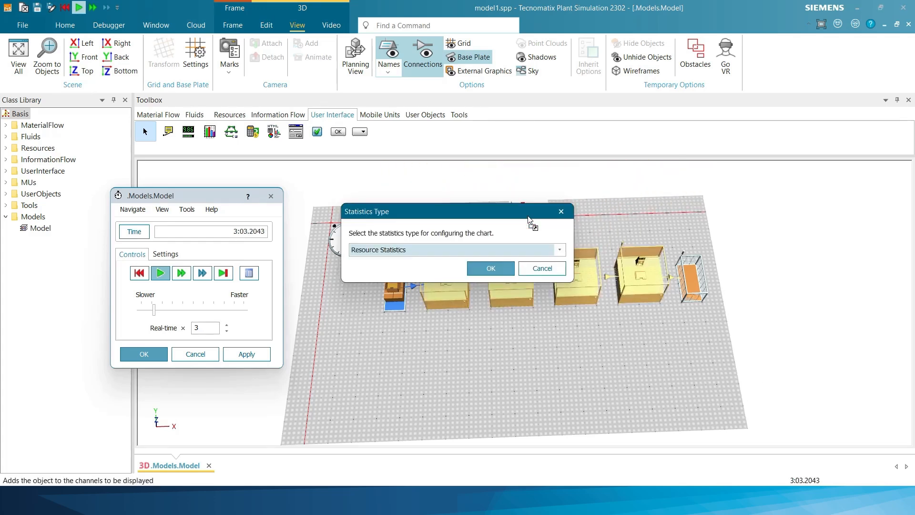
{"action": "left_click", "coordinate": [498, 268]}
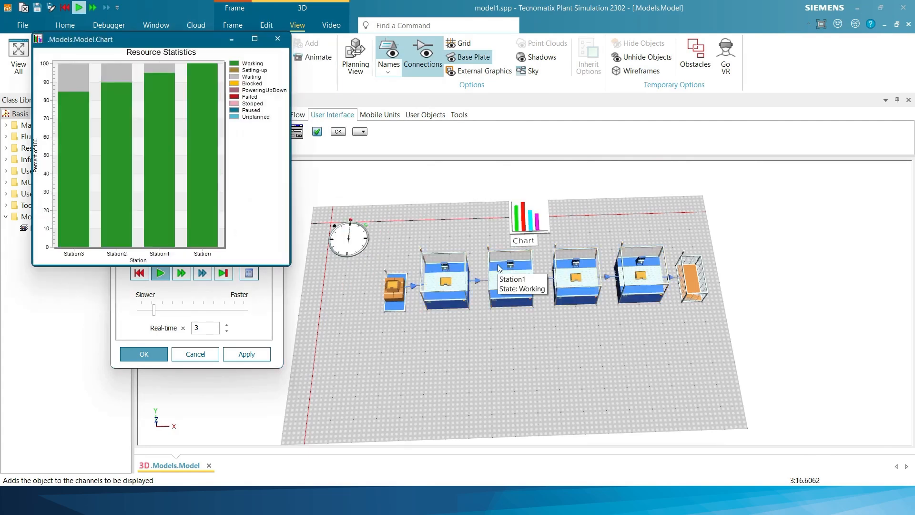
- Move the Resource Statistics chart window next to the EventController dialog
{"action": "left_click_drag", "start_coordinate": [136, 41], "coordinate": [332, 160]}
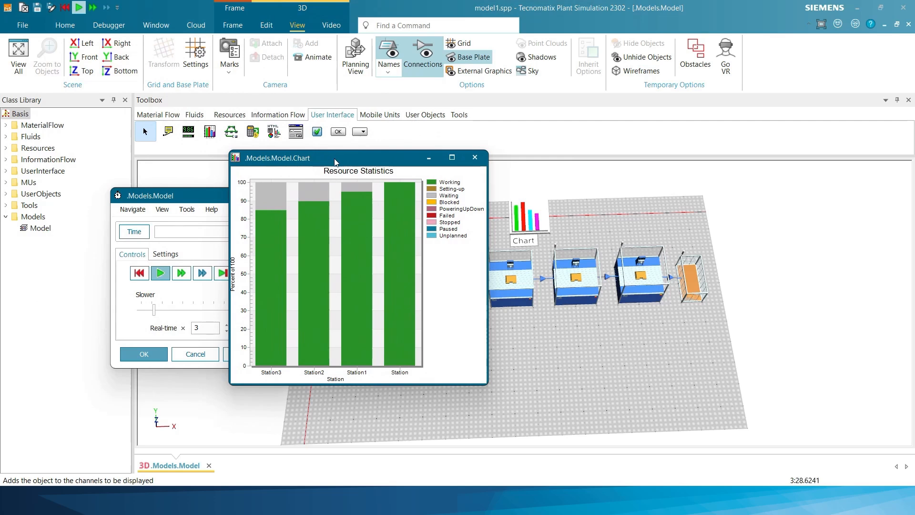
{"action": "left_click_drag", "start_coordinate": [335, 162], "coordinate": [424, 167]}
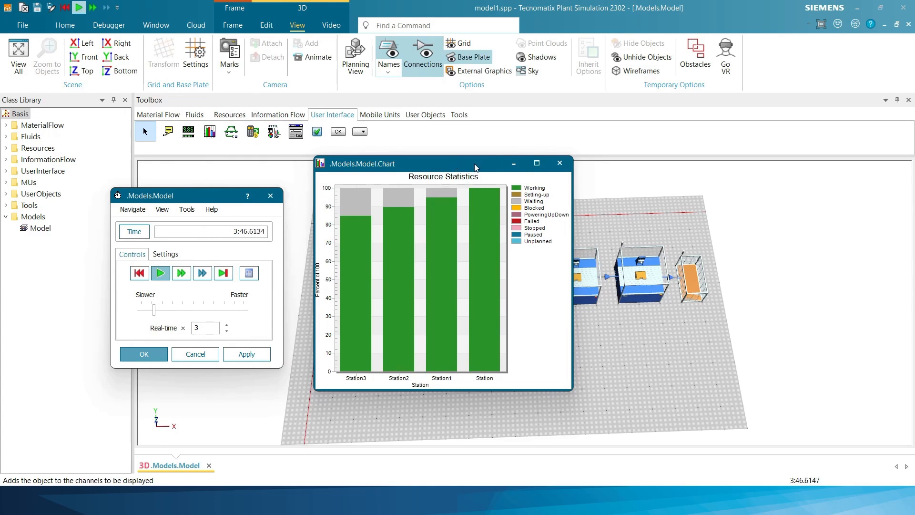
{"action": "left_click_drag", "start_coordinate": [469, 164], "coordinate": [327, 169]}
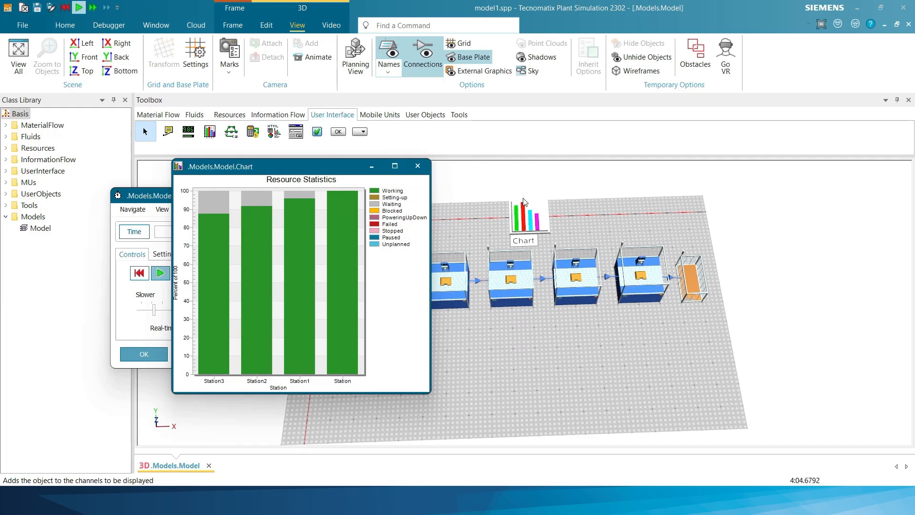
- Open the last Station's properties, show its Statistics tab and move the dialog beside the chart
{"action": "left_click", "coordinate": [655, 288]}
{"action": "double_click", "coordinate": [654, 287]}
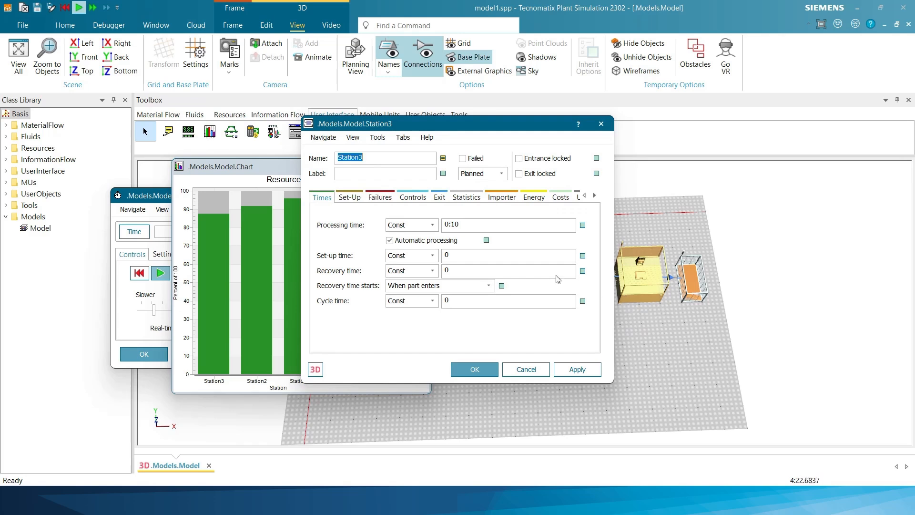
{"action": "left_click", "coordinate": [467, 198]}
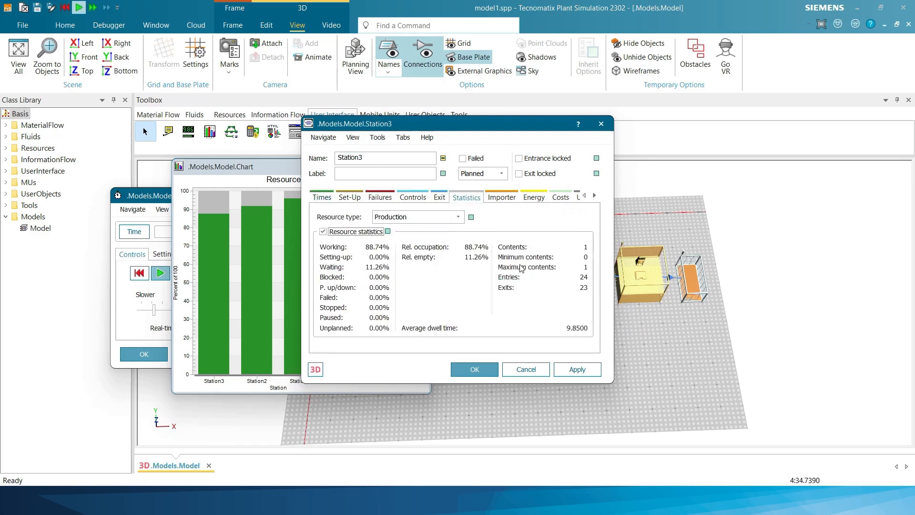
{"action": "left_click_drag", "start_coordinate": [459, 125], "coordinate": [608, 124]}
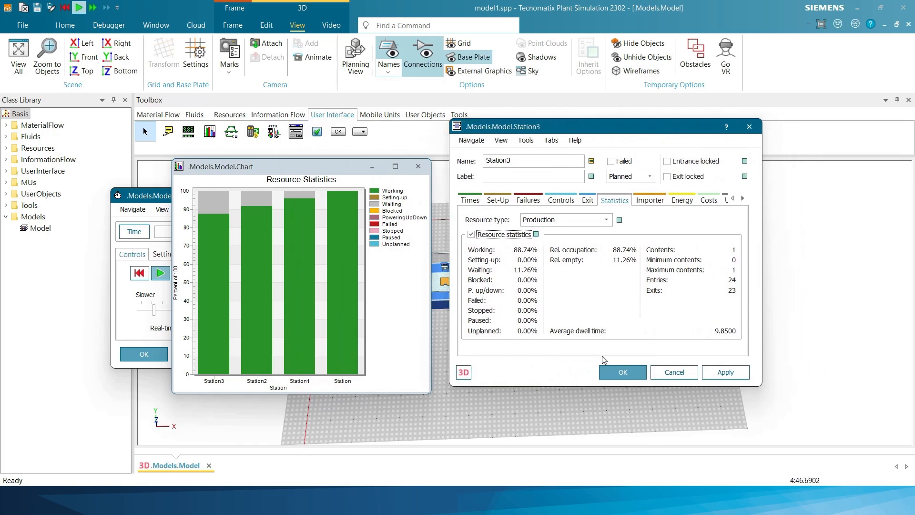